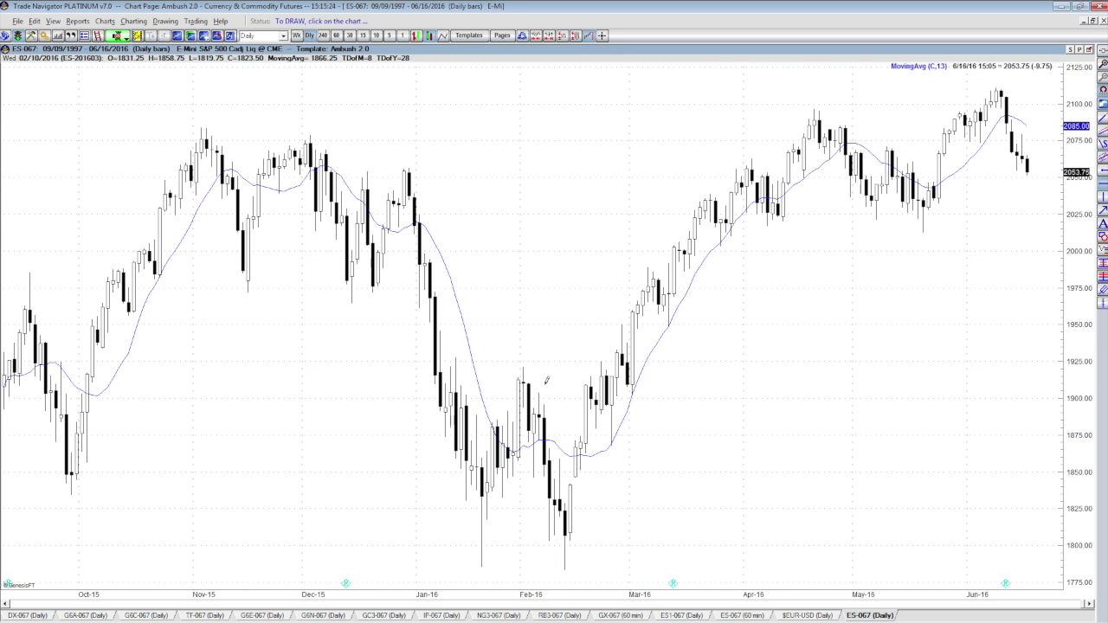
Draw a horizontal price line on the ES daily chart and place it at 2017.00
left_click_drag(799, 304, 770, 223)
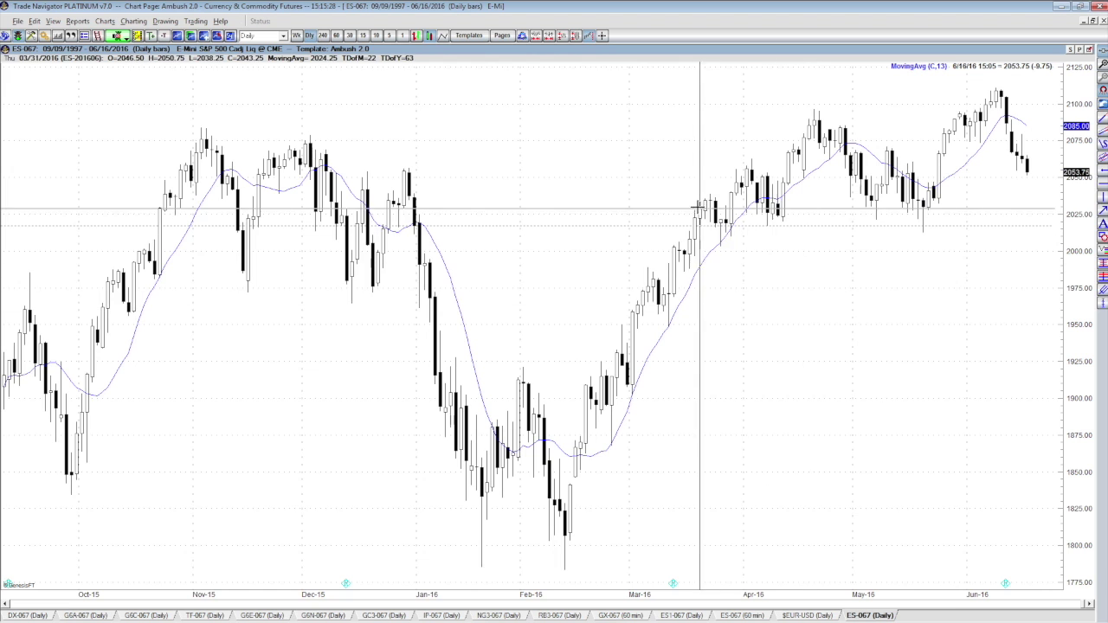
left_click(923, 227)
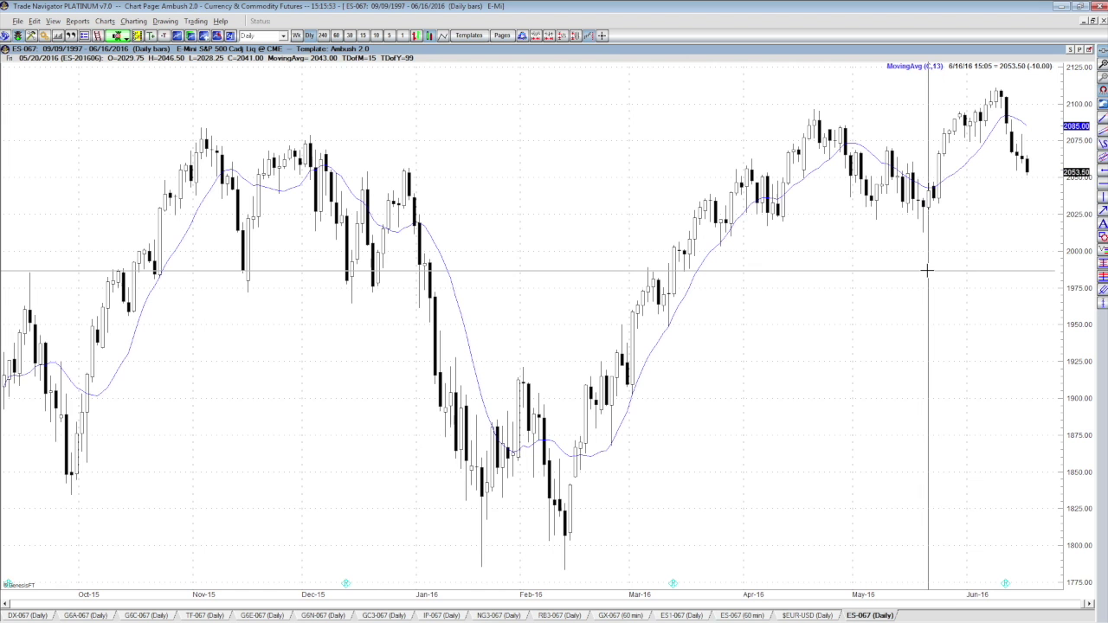
scroll(926, 271, "up", 10)
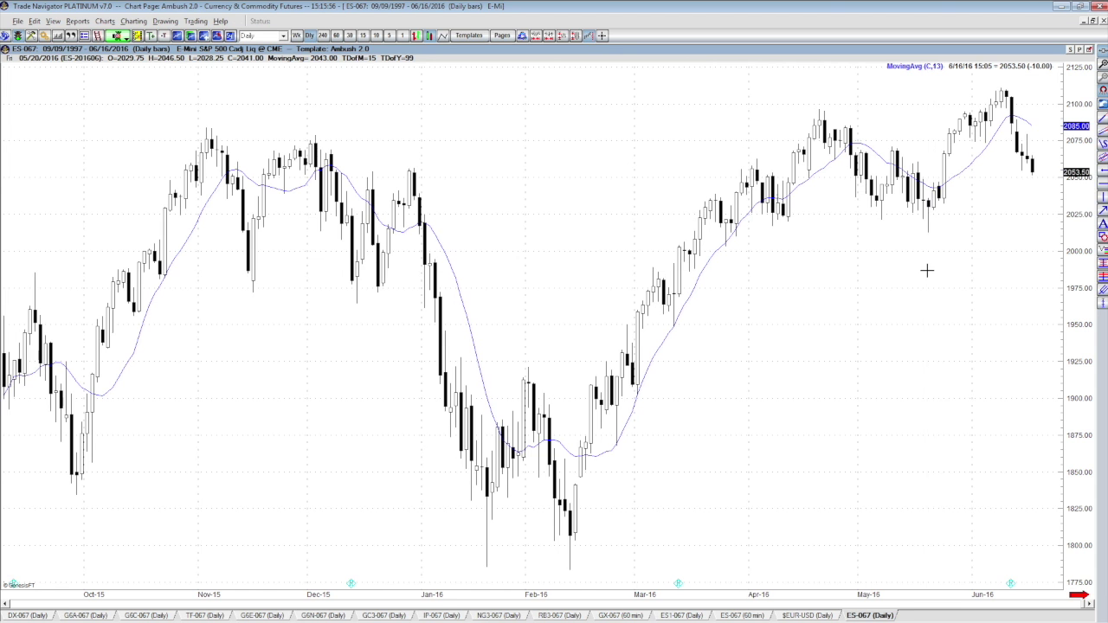
scroll(926, 271, "up", 1)
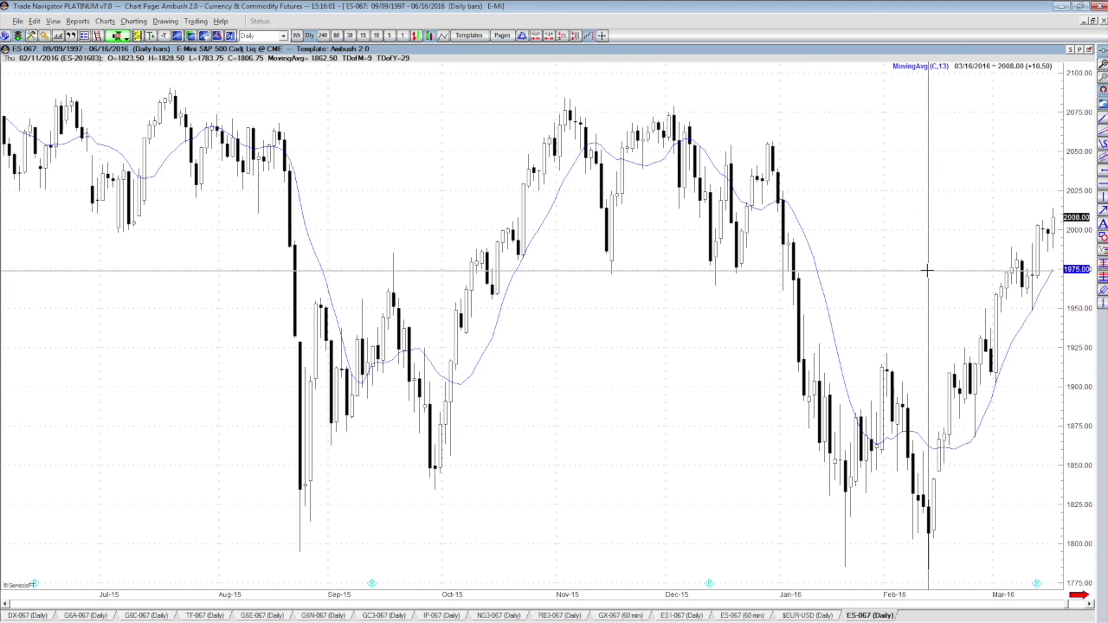
scroll(926, 271, "down", 1)
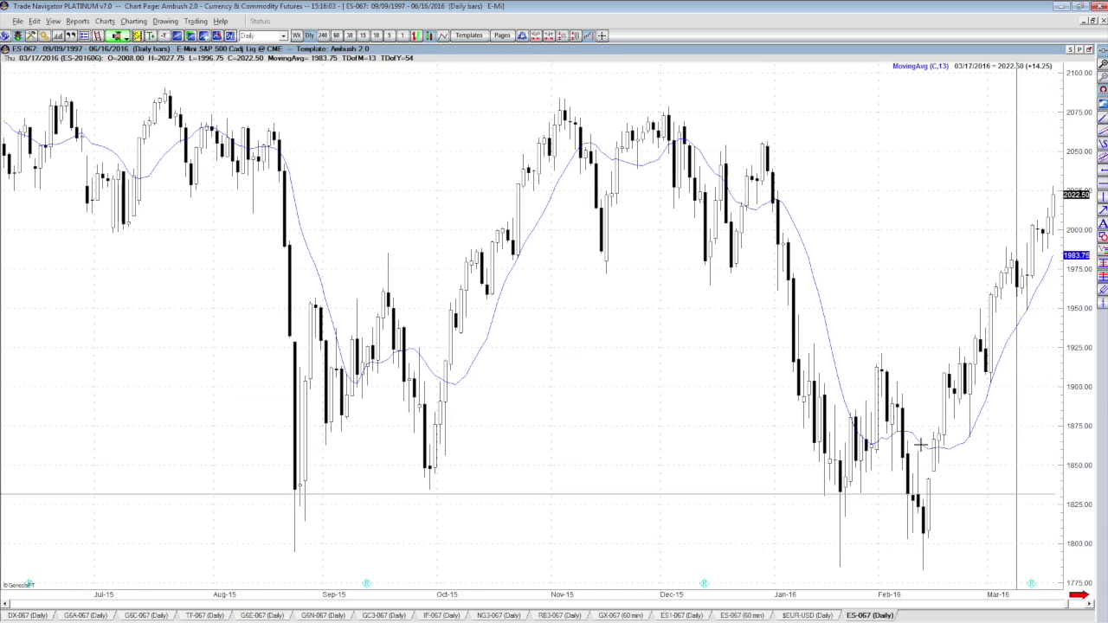
scroll(970, 327, "down", 5)
scroll(970, 327, "down", 1)
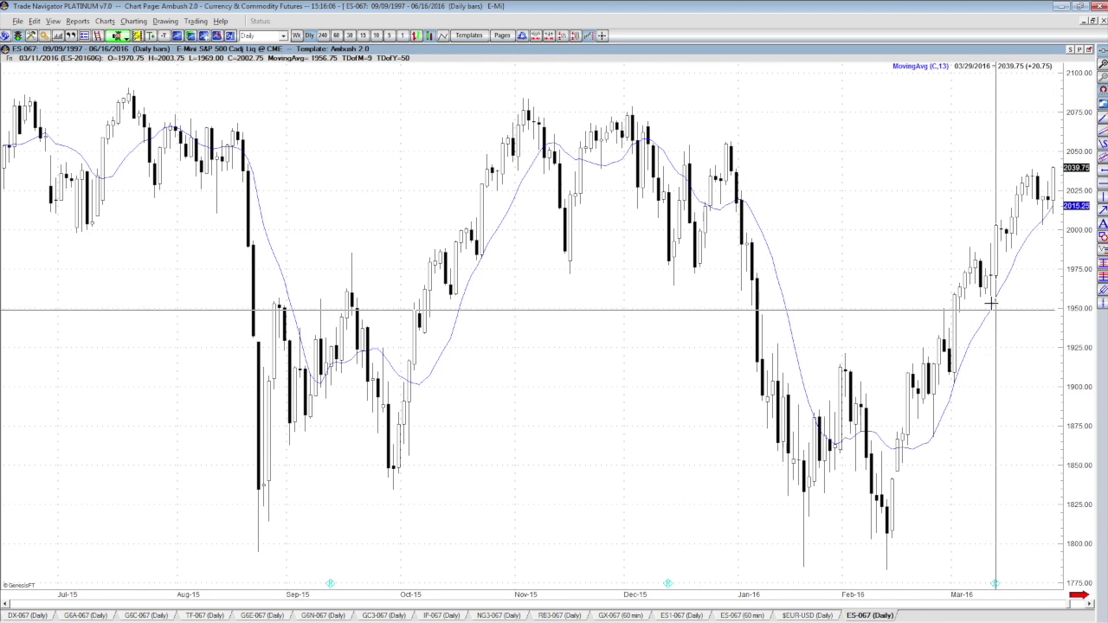
scroll(1005, 260, "down", 1)
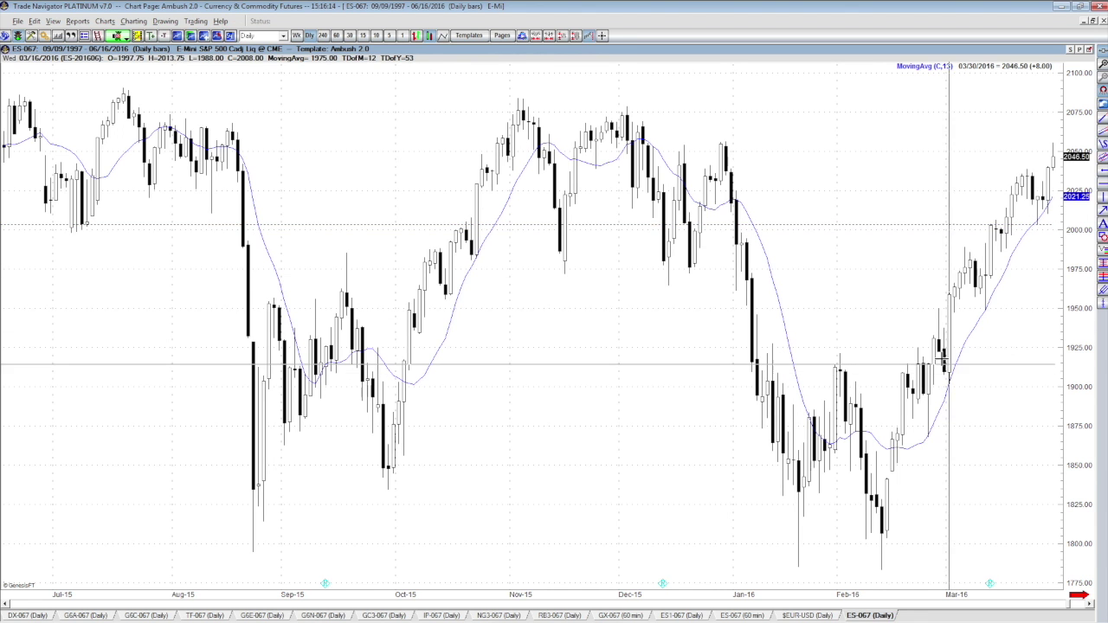
scroll(944, 355, "down", 2)
scroll(981, 229, "down", 1)
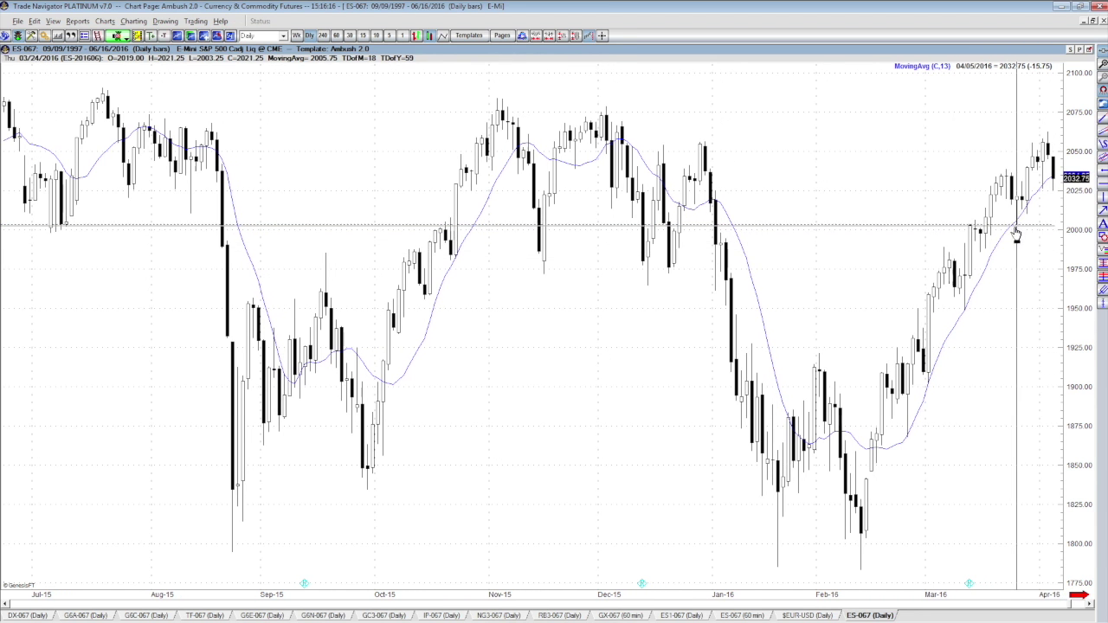
scroll(1032, 268, "down", 6)
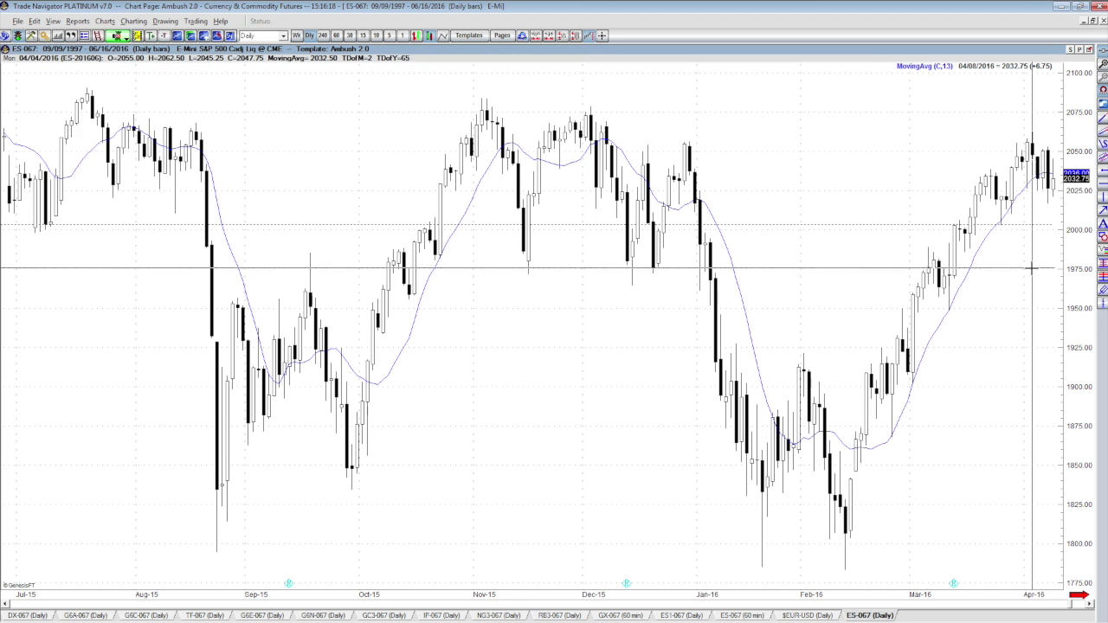
scroll(1029, 271, "down", 4)
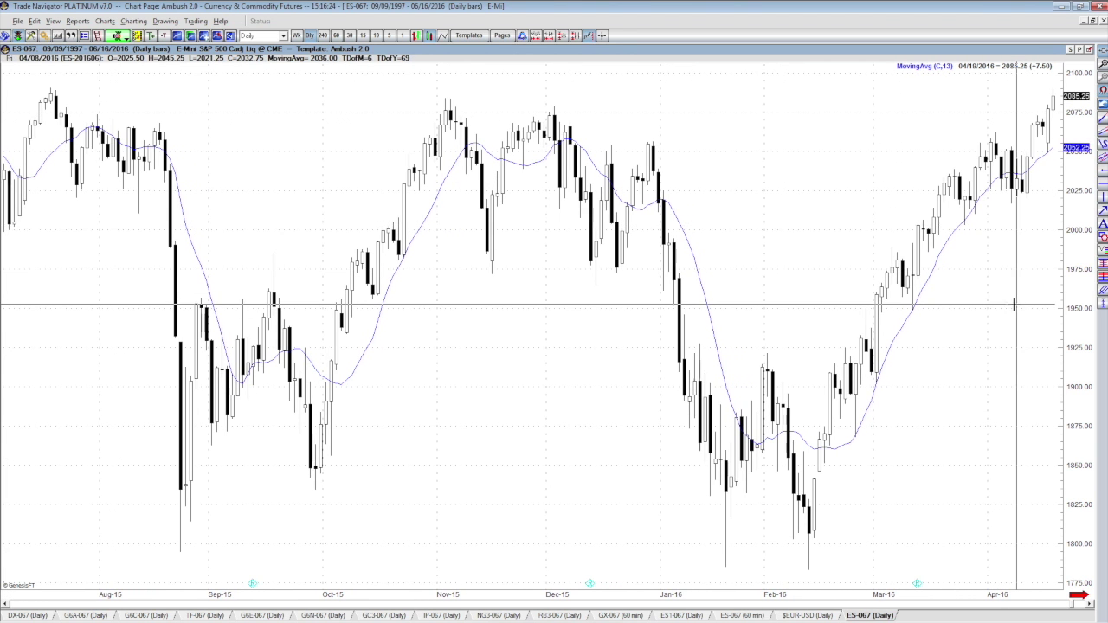
key("End")
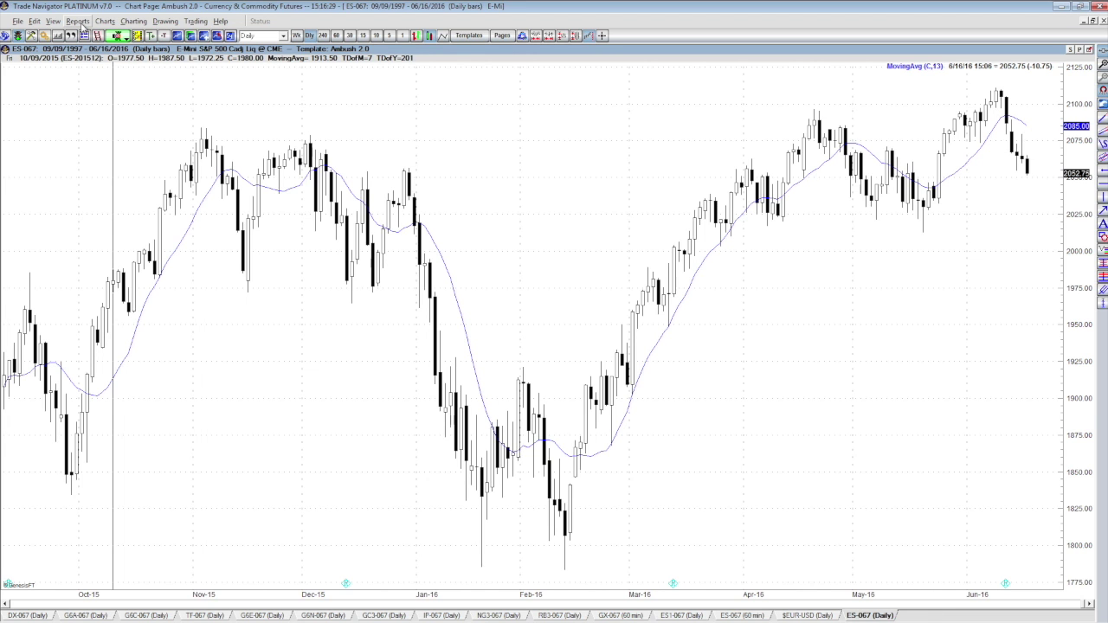
Start an Instant Replay of ES-067 from 08/19/2015, advancing one day at a time
left_click(78, 22)
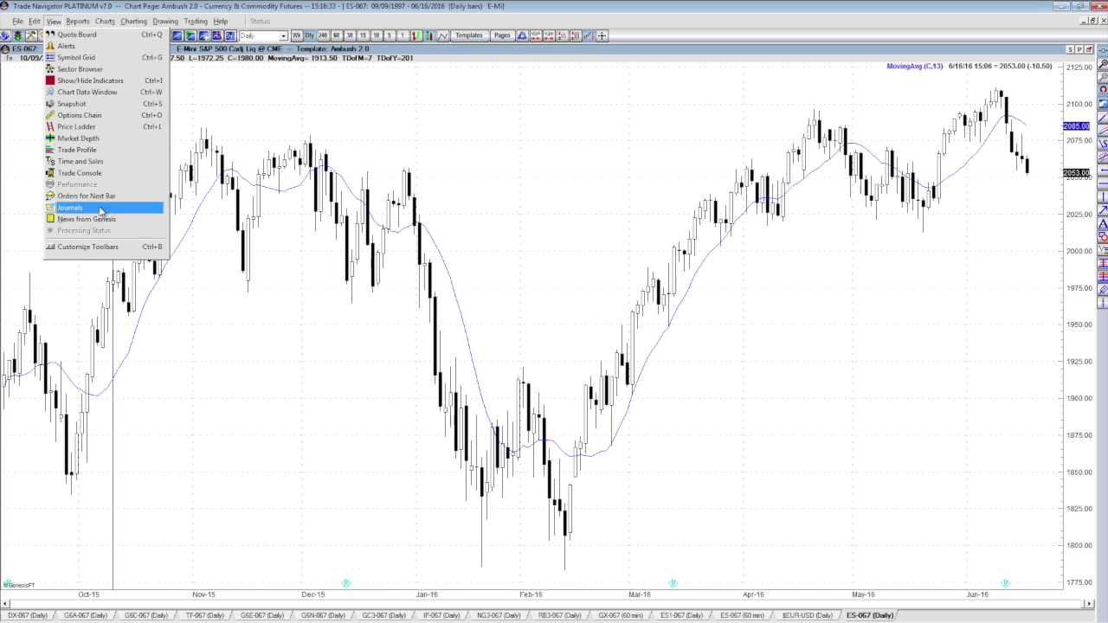
mouse_move(133, 20)
left_click(260, 255)
left_click(134, 21)
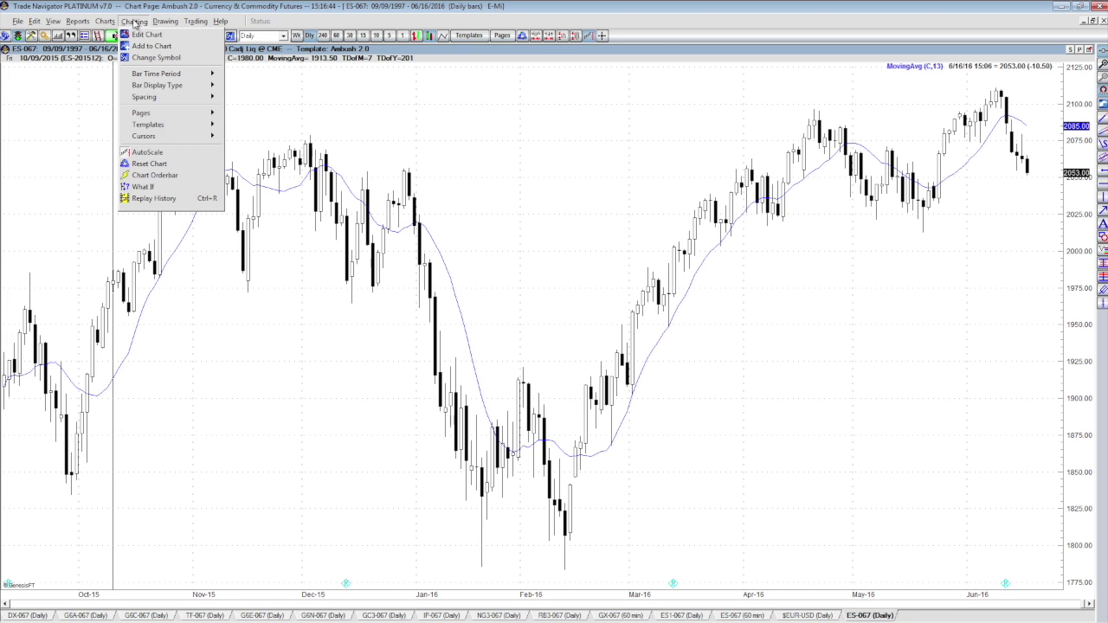
left_click(173, 202)
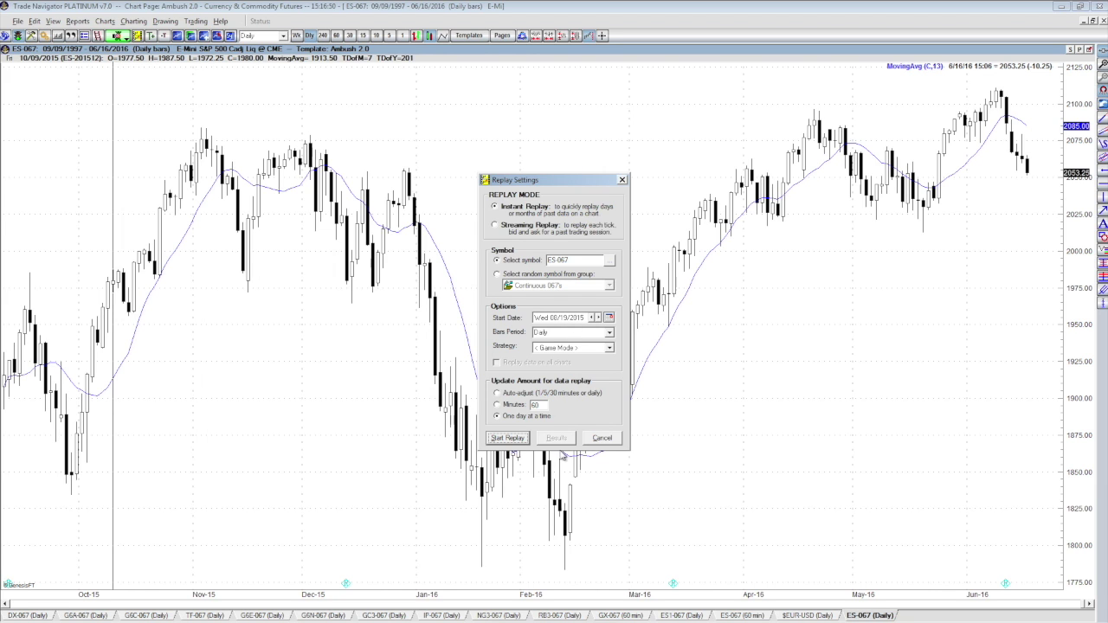
left_click(509, 439)
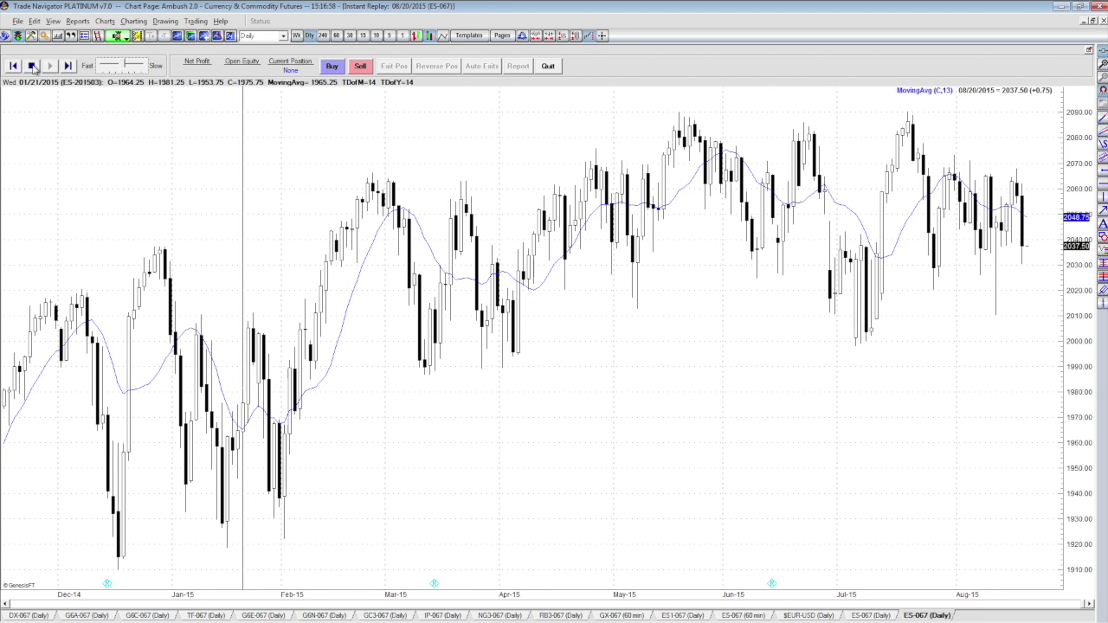
Pause the replay and place a market order to sell ES short
left_click(32, 67)
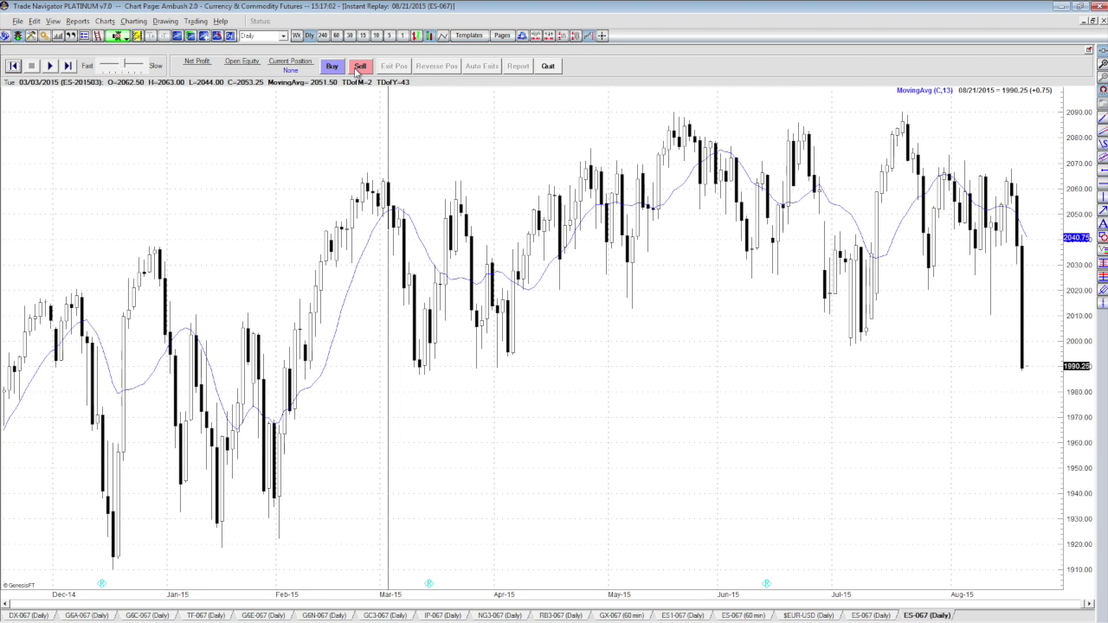
left_click(361, 68)
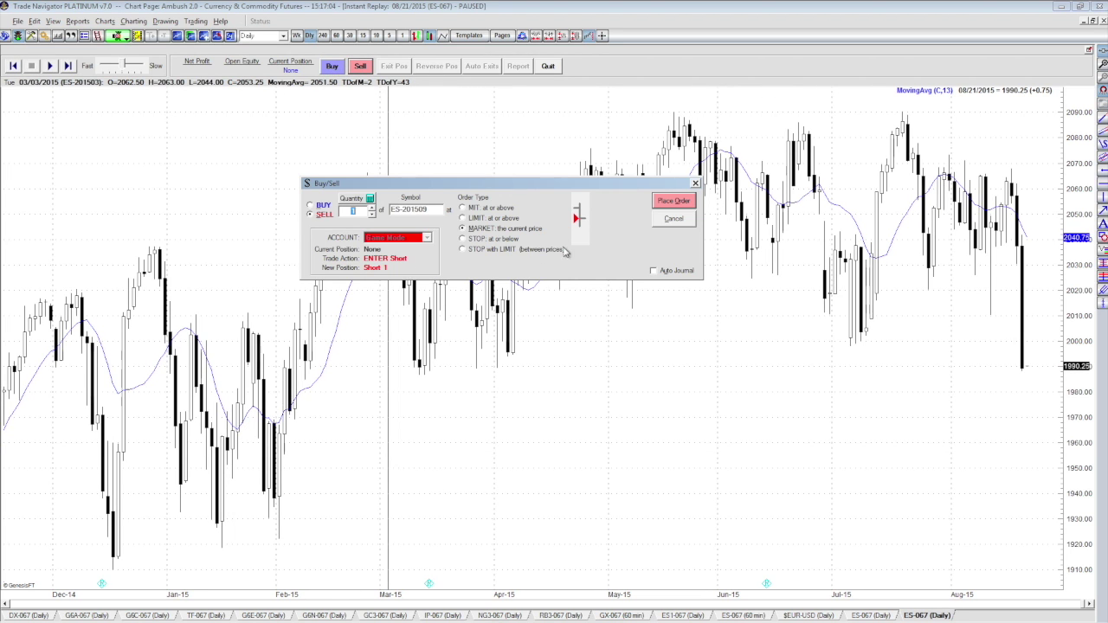
left_click(664, 202)
left_click(50, 68)
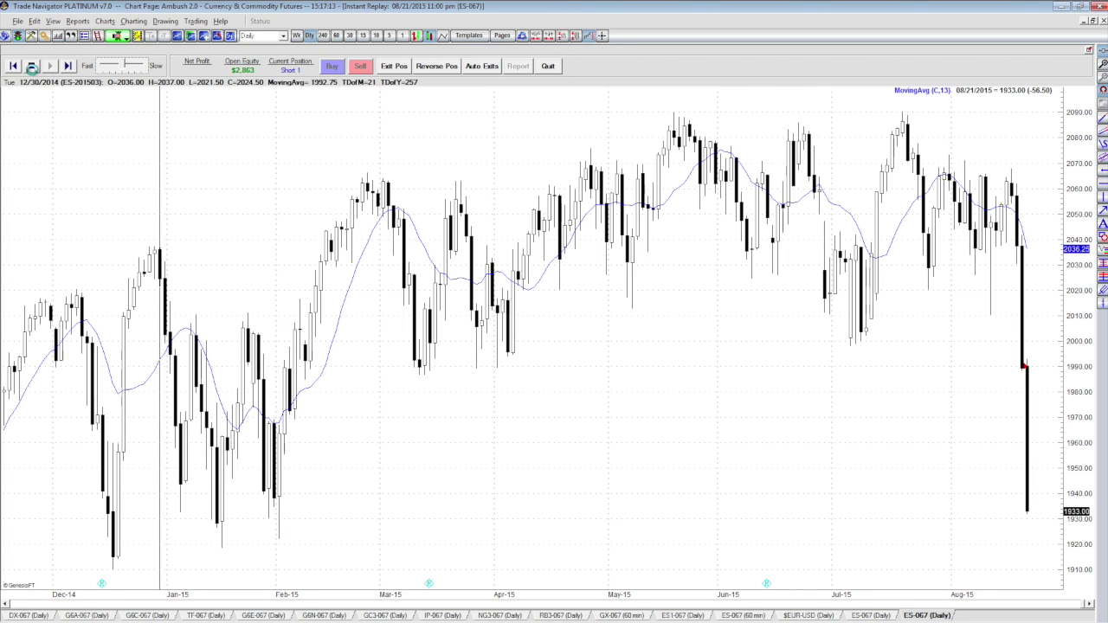
Advance one day, exit the short position and open the Performance Reports window
left_click(31, 67)
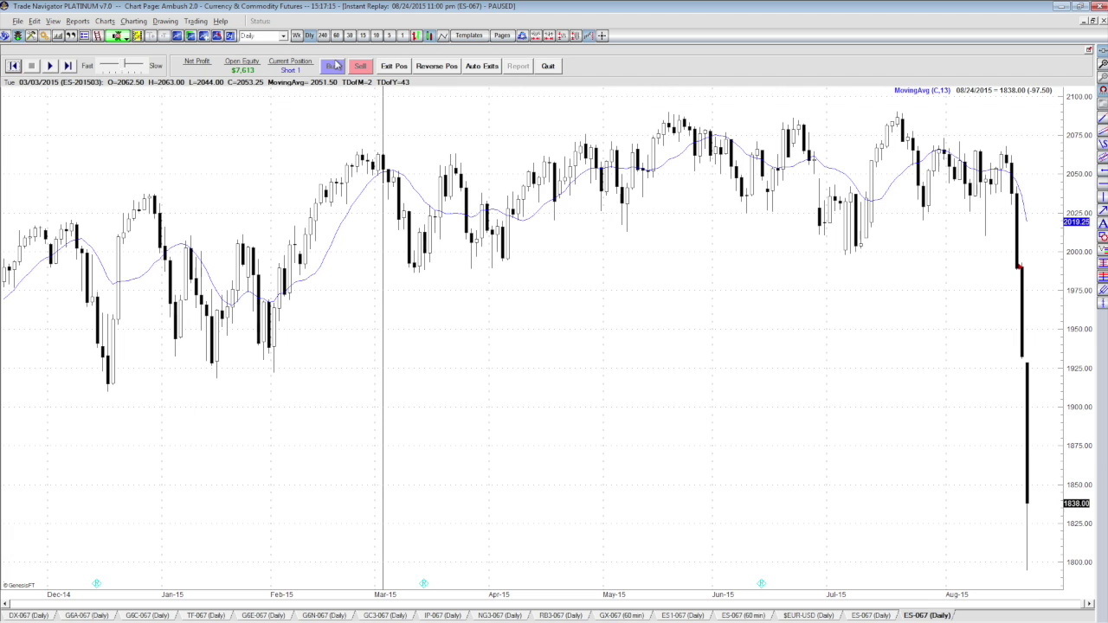
left_click(395, 67)
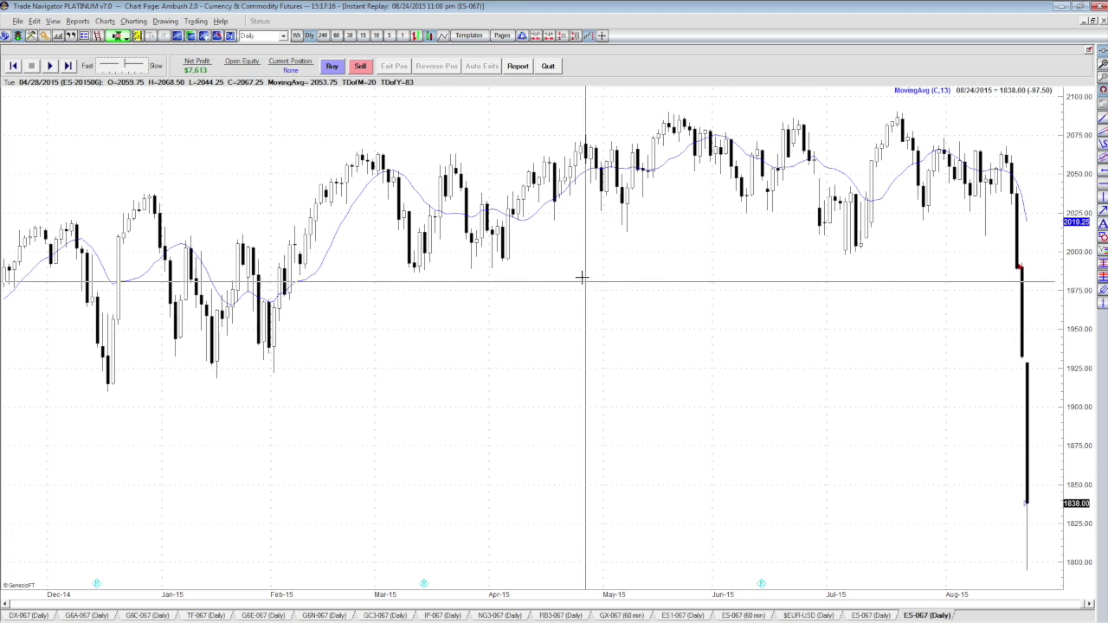
left_click(518, 66)
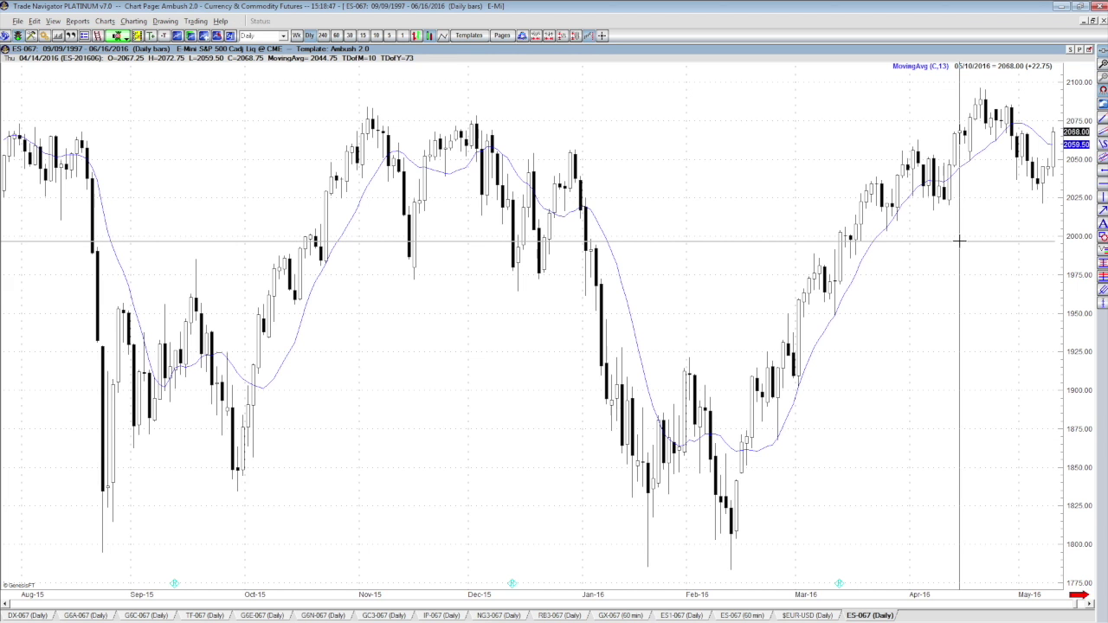
Shift the chart to show ES bars from Oct-15 through Jun-16 and select the rectangle tool
left_click_drag(761, 440, 586, 381)
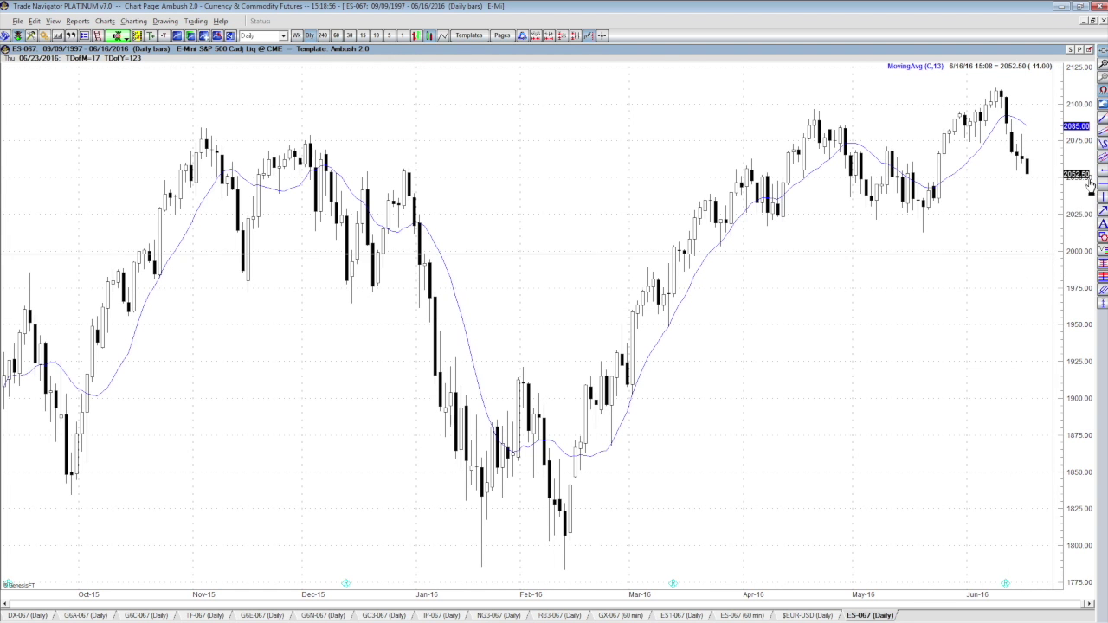
scroll(658, 396, "up", 5)
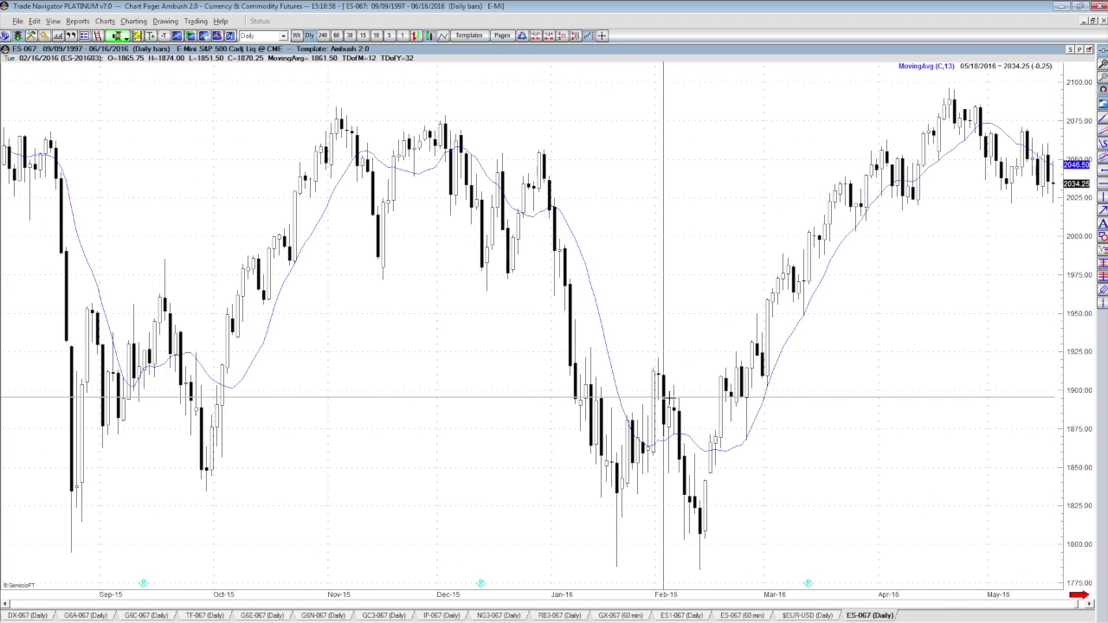
scroll(666, 395, "up", 10)
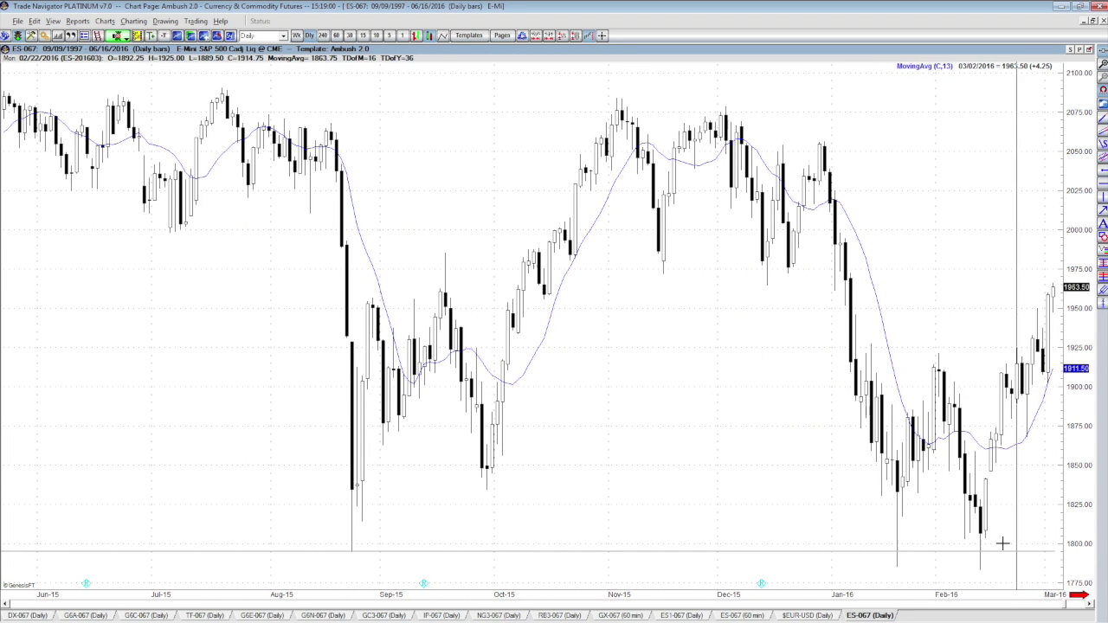
scroll(995, 537, "down", 15)
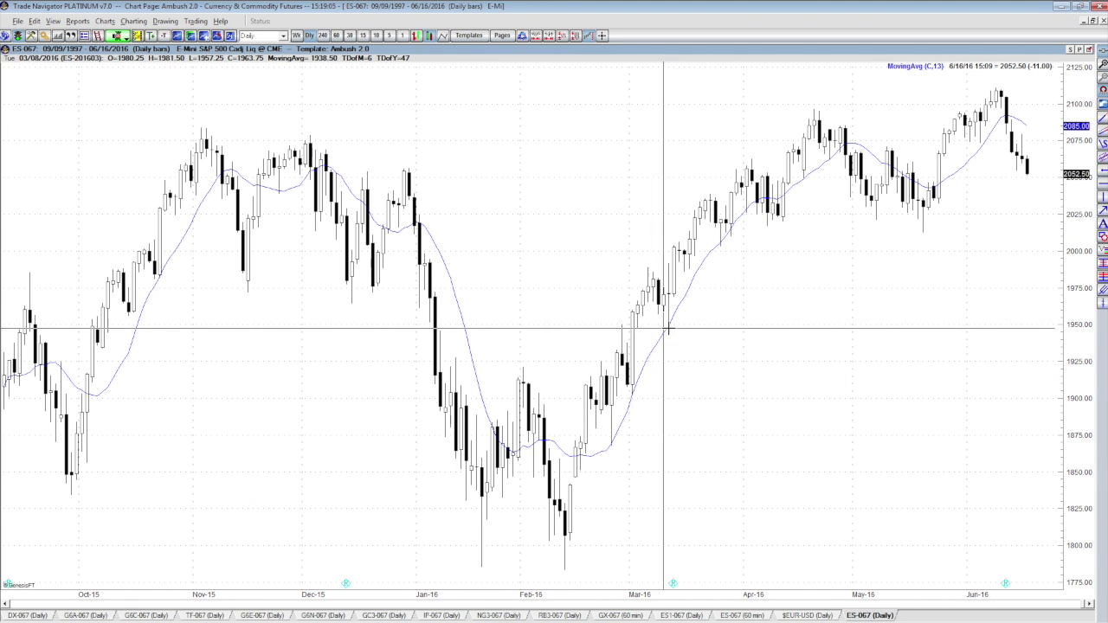
left_click(1103, 242)
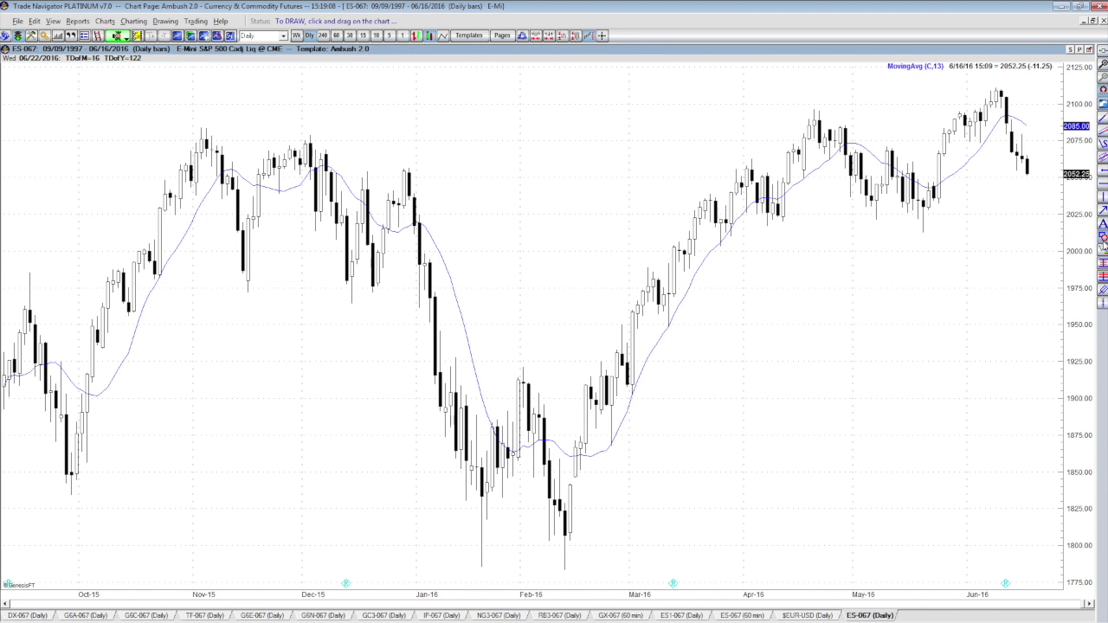
Box the moving-average pullbacks near 1865, 1900 and 1950
left_click_drag(621, 450, 623, 456)
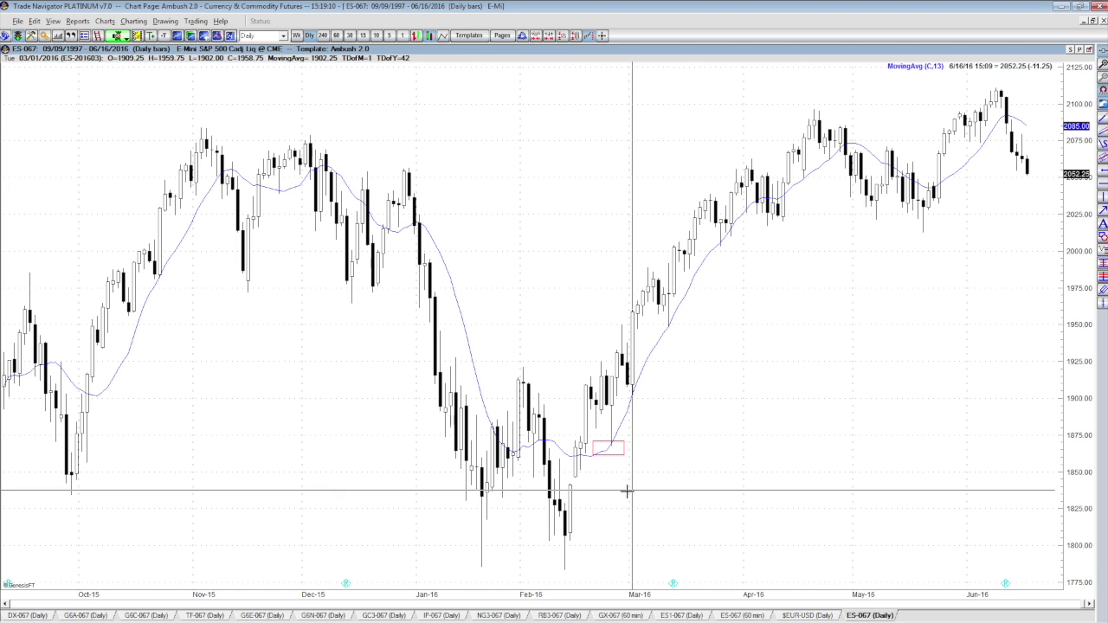
left_click_drag(623, 386, 645, 403)
left_click_drag(655, 316, 683, 326)
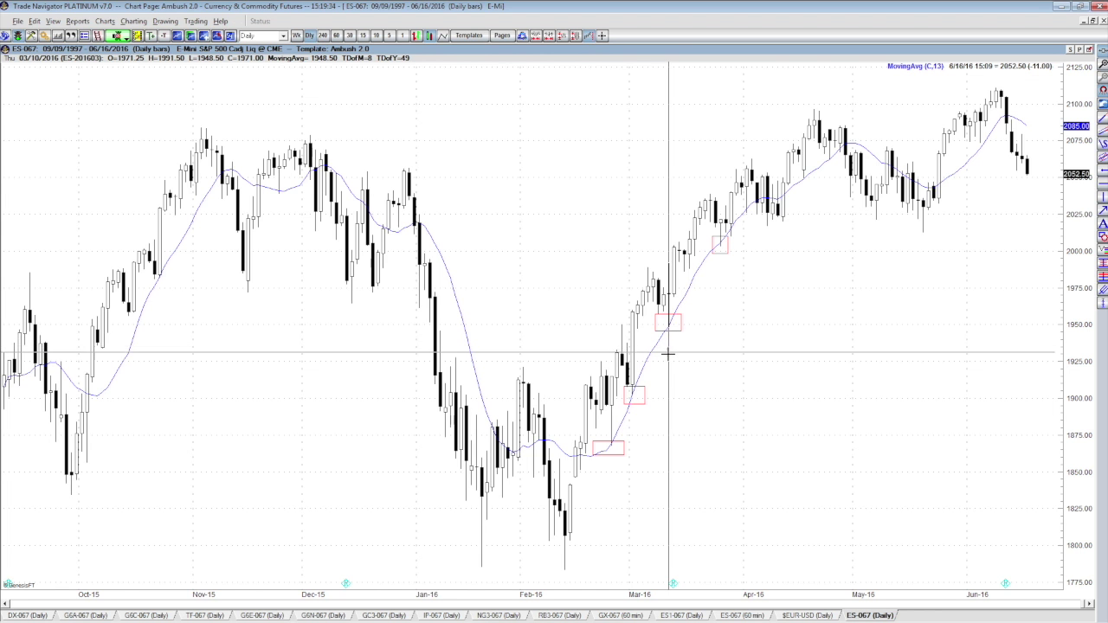
Reposition the chart so it spans October 2015 through June 2016
scroll(667, 351, "up", 5)
scroll(668, 355, "up", 8)
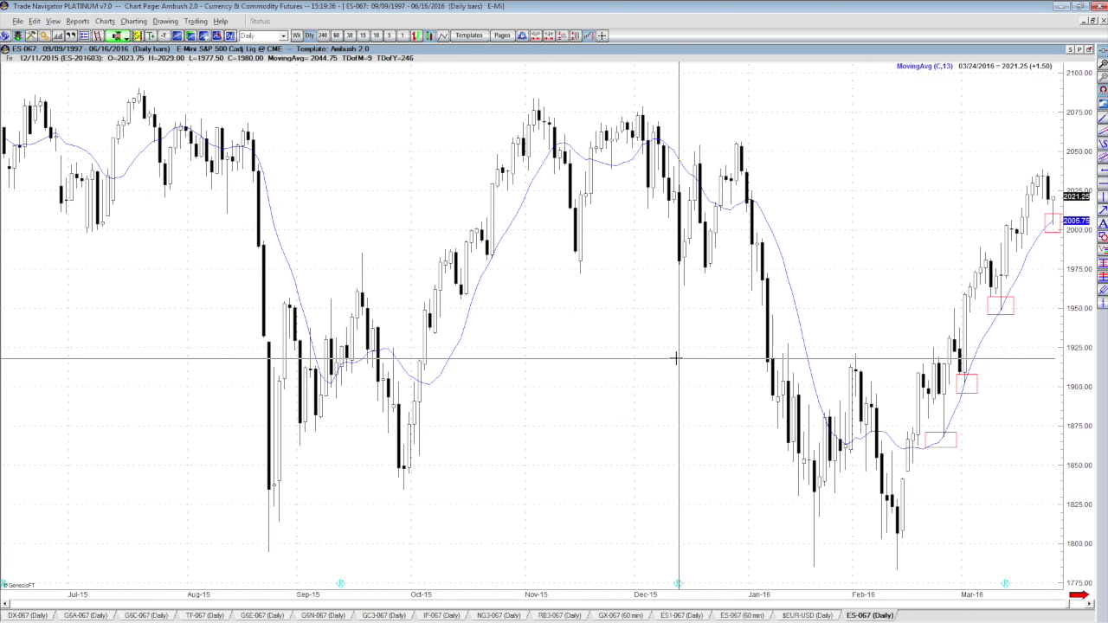
scroll(906, 372, "up", 3)
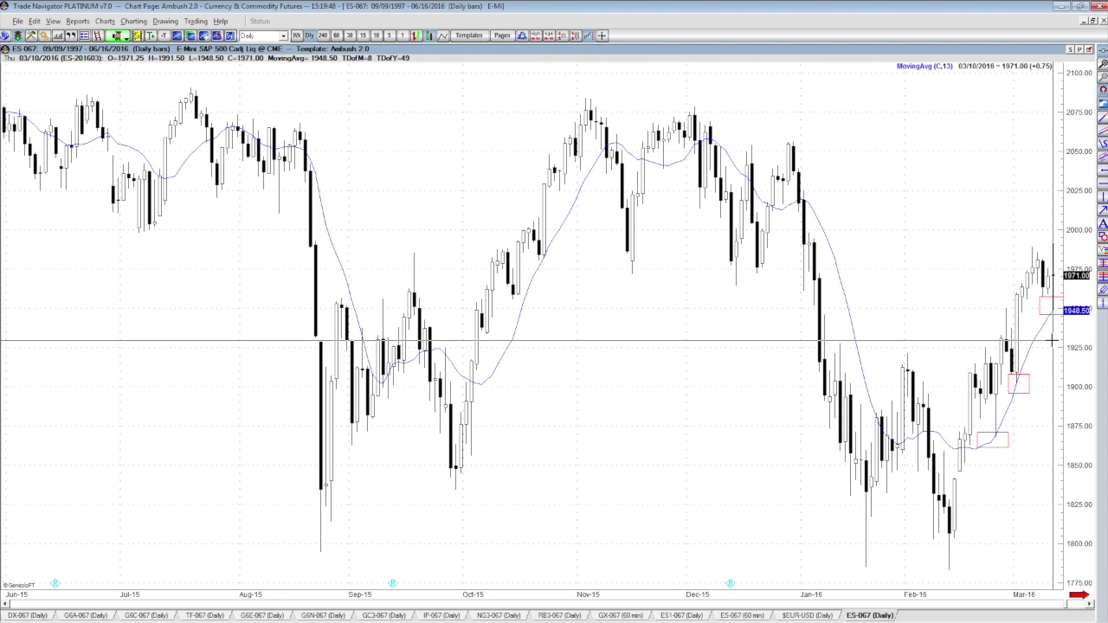
scroll(1048, 344, "up", 1)
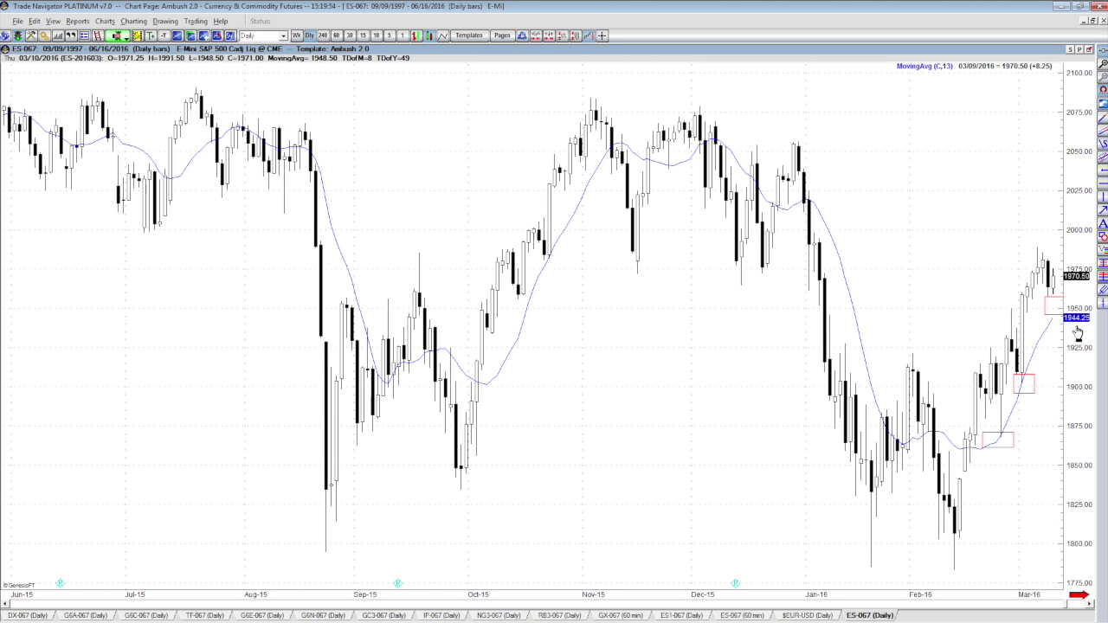
scroll(1046, 336, "down", 1)
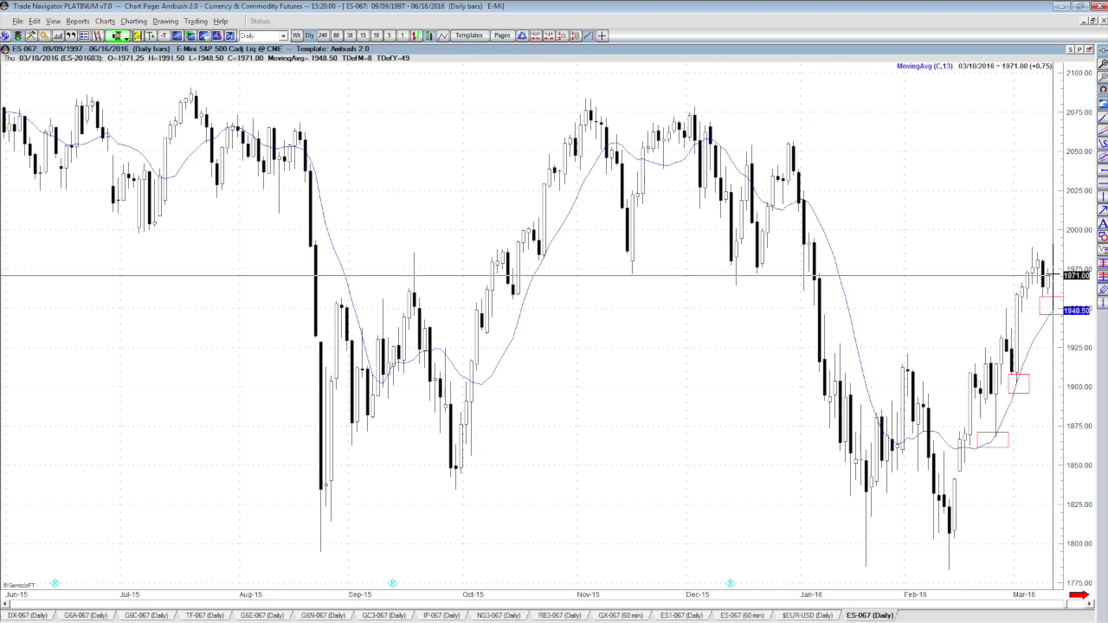
scroll(1049, 294, "up", 1)
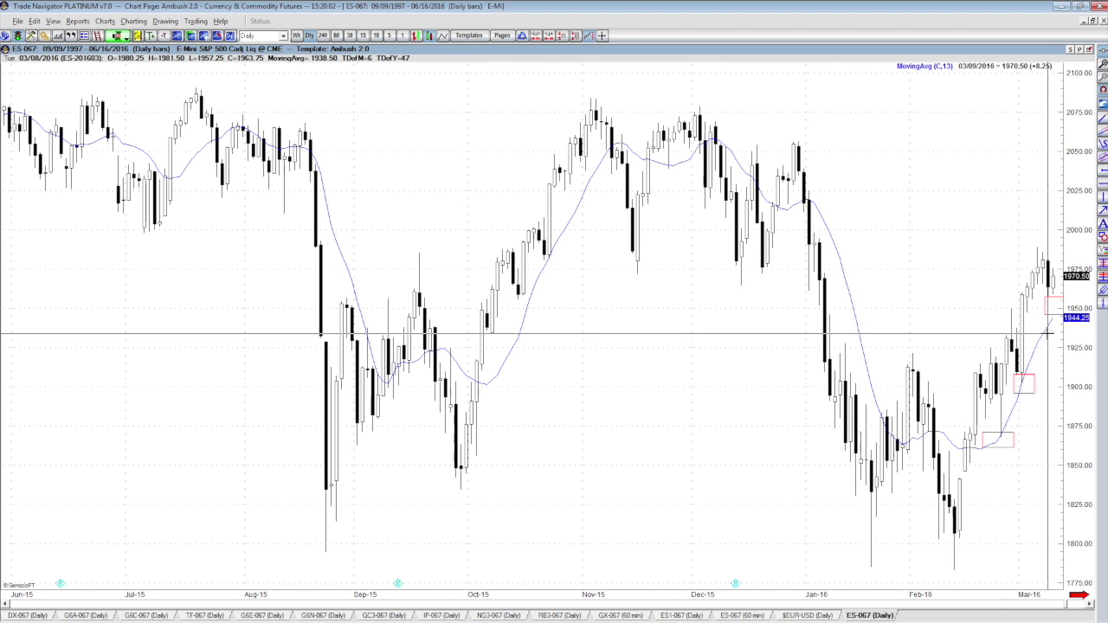
left_click_drag(1048, 334, 665, 383)
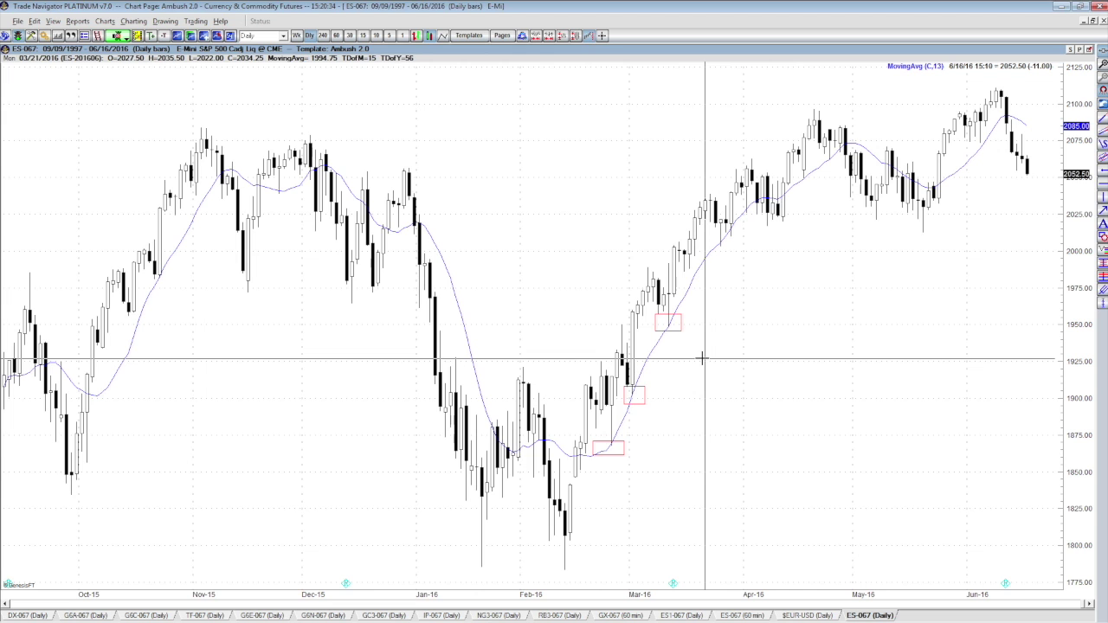
Confirm the 13-bar Close moving average settings and box the late-March pullback near 2010
key("e")
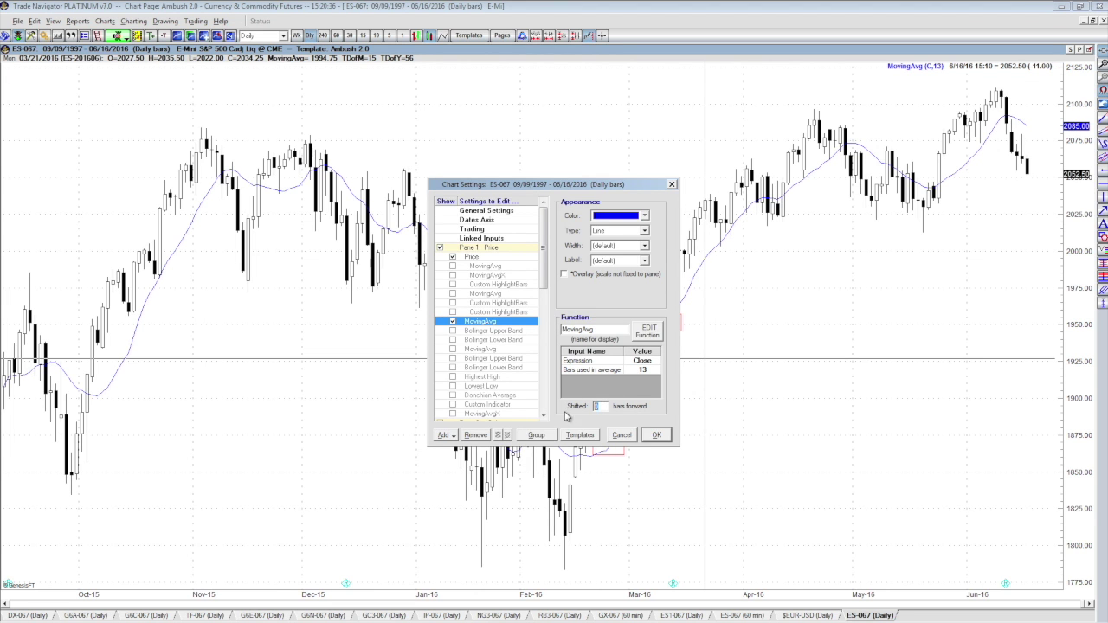
left_click(657, 436)
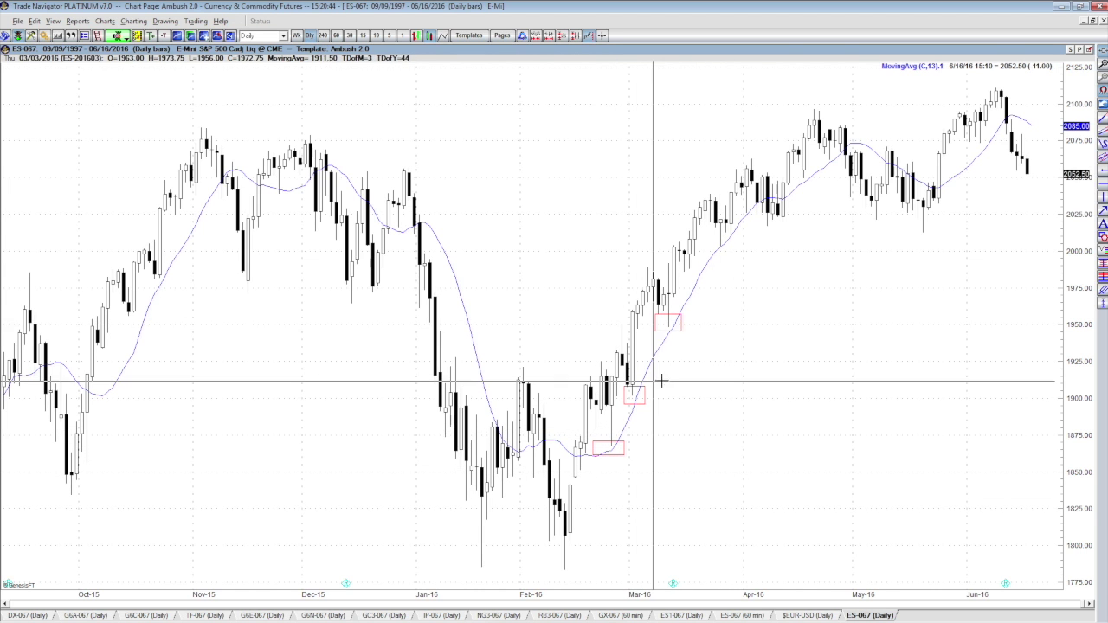
left_click(714, 317)
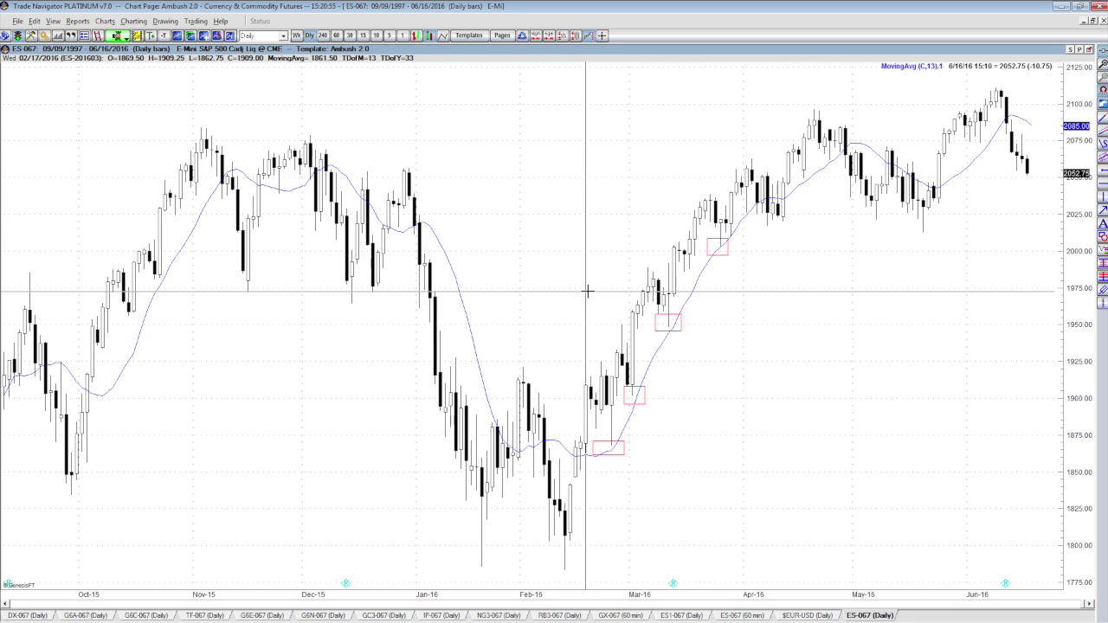